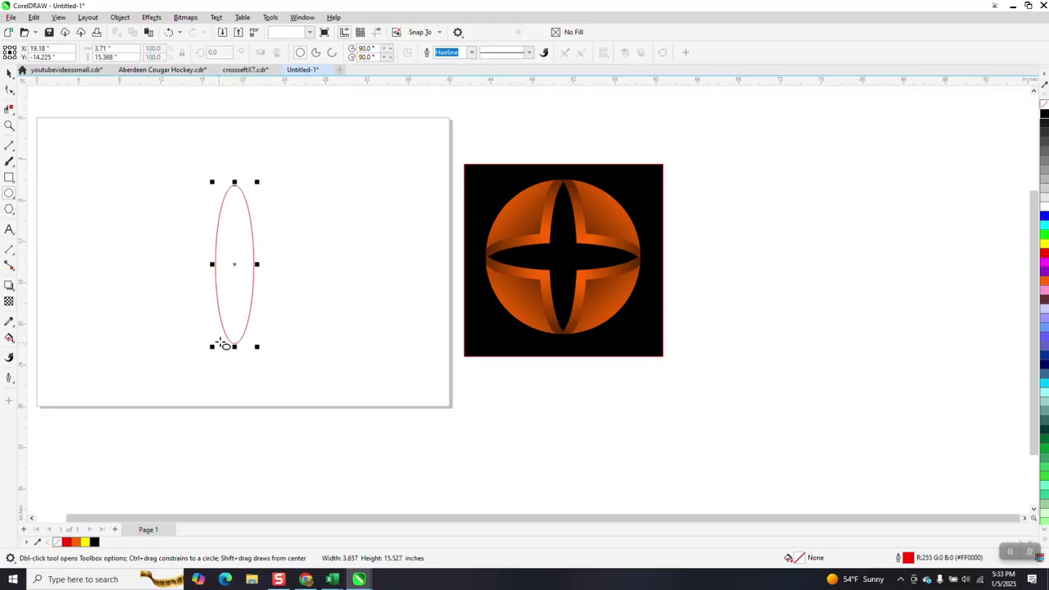
Scale the ellipse proportionally to a height of 15 inches and duplicate it slightly to the right so the two overlap
double_click(121, 56)
type("15")
key("Return")
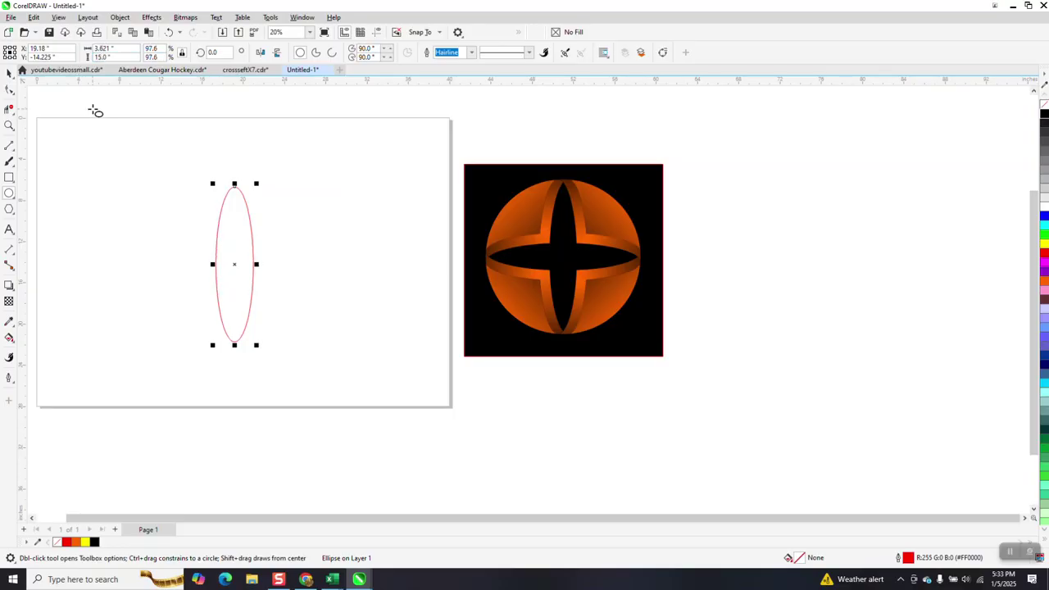
key("space")
left_click_drag(237, 262, 247, 263)
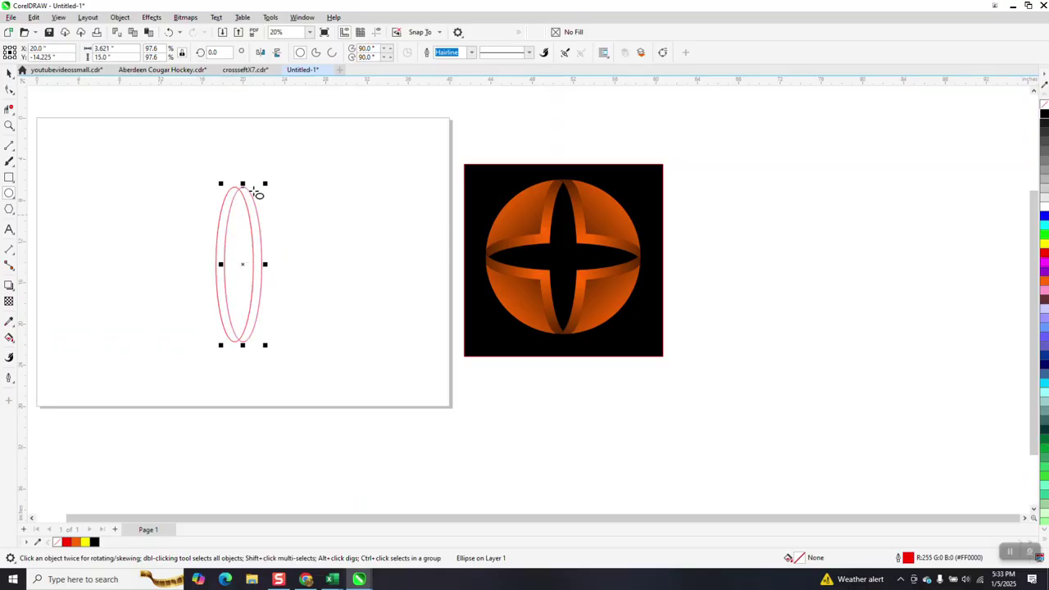
Group the two overlapping ellipses and create a copy of the group rotated 90 degrees
left_click(12, 73)
left_click_drag(169, 150, 351, 412)
key("ctrl+g")
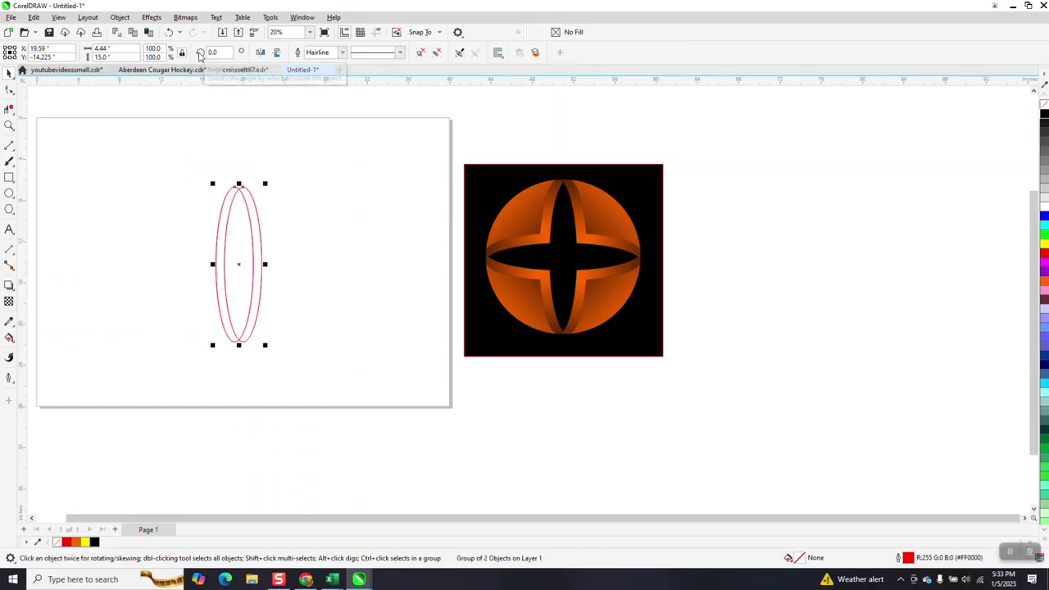
type("90")
key("Return")
Group the upright and horizontal ellipse pairs together and center them on the page
left_click_drag(127, 170, 275, 317)
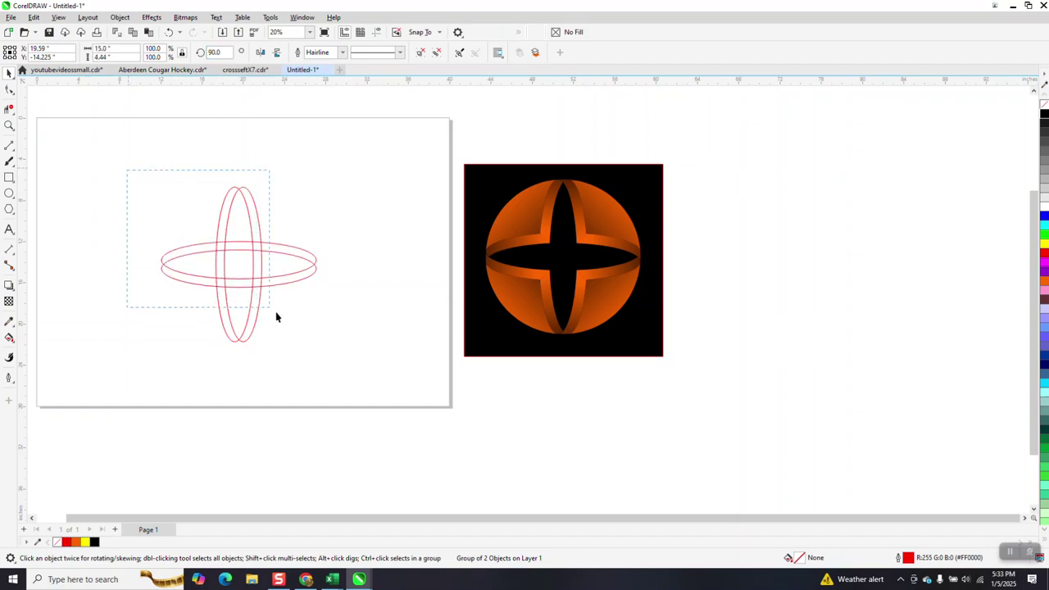
left_click_drag(367, 376, 374, 385)
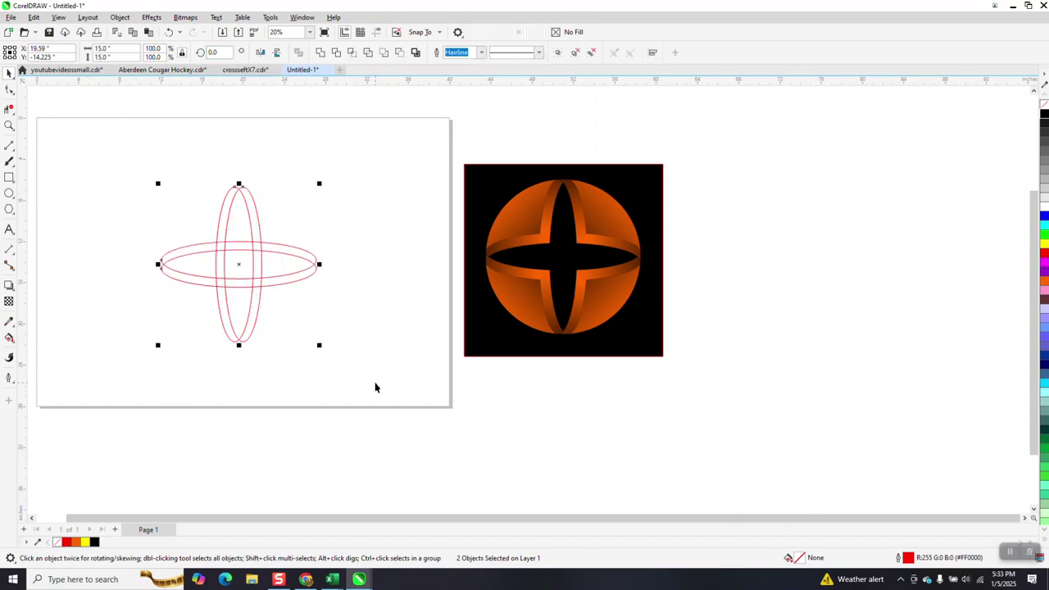
key("ctrl+g")
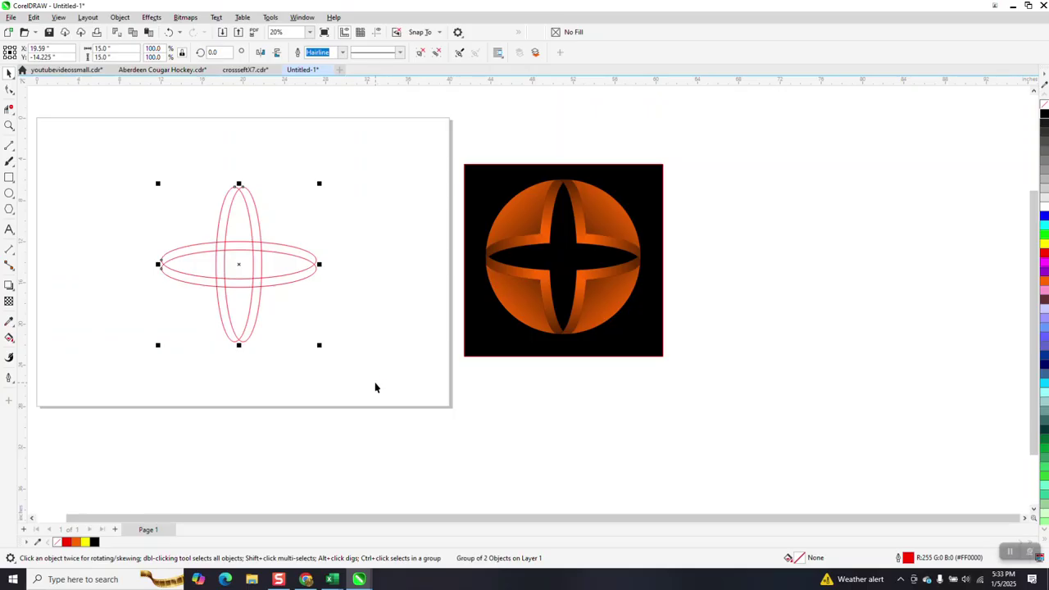
key("p")
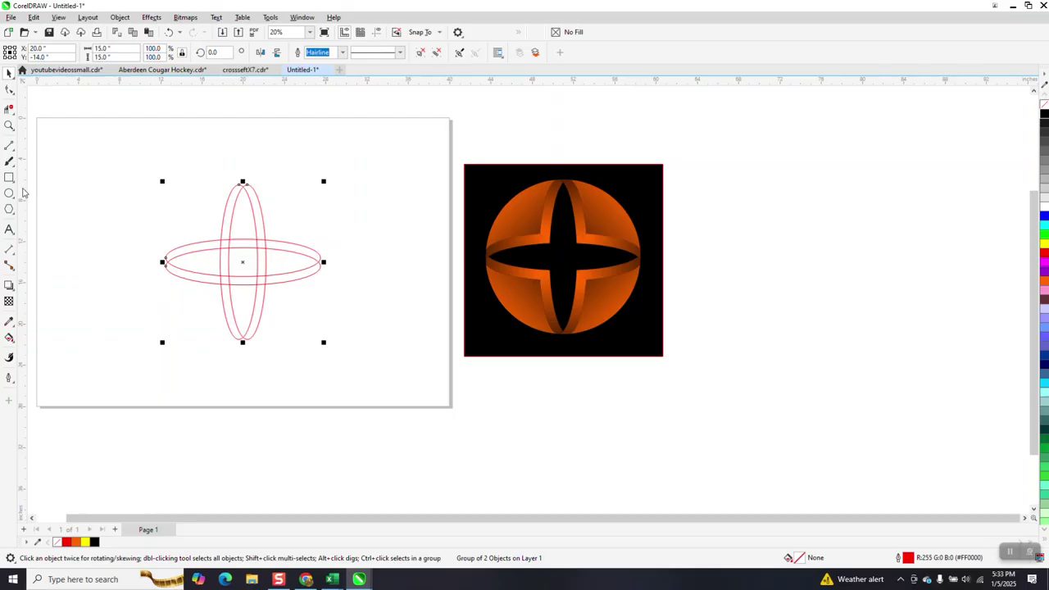
Draw a circle, set its diameter to 15 inches, and center it on the page around the crossed ellipses
left_click(9, 193)
left_click_drag(417, 145, 337, 262)
double_click(123, 51)
type("15")
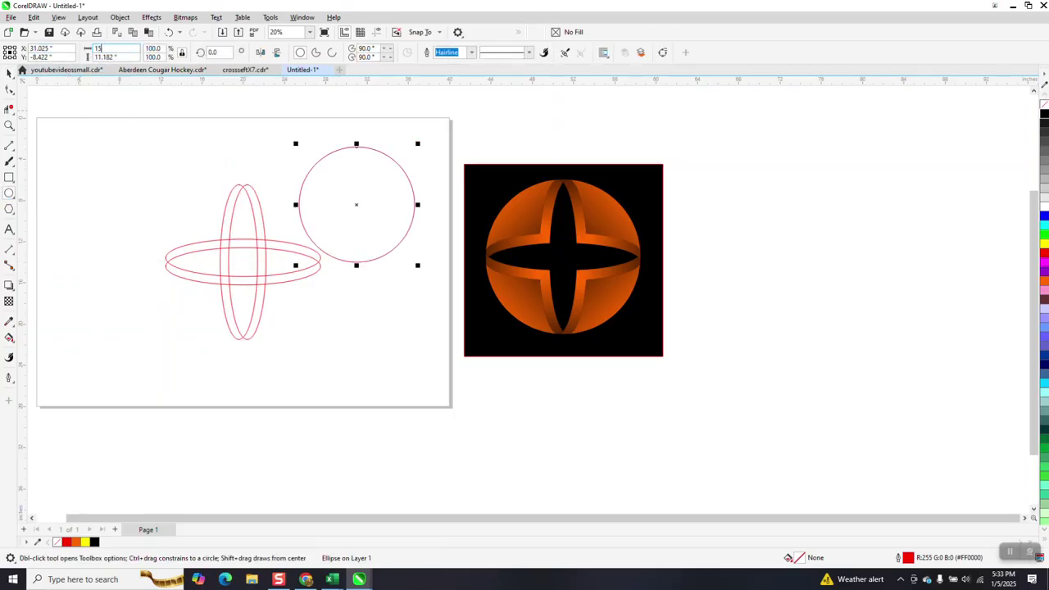
key("Return")
key("p")
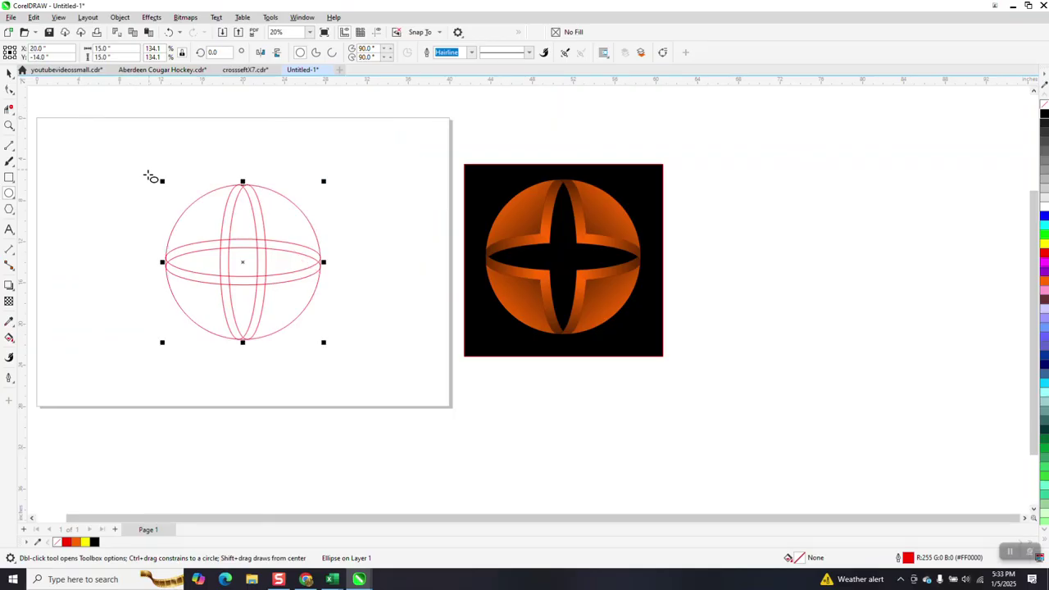
Delete the short ellipse segments that overlap at the circle's topmost and leftmost tips with Virtual Segment Delete
left_click(8, 126)
left_click_drag(150, 166, 478, 418)
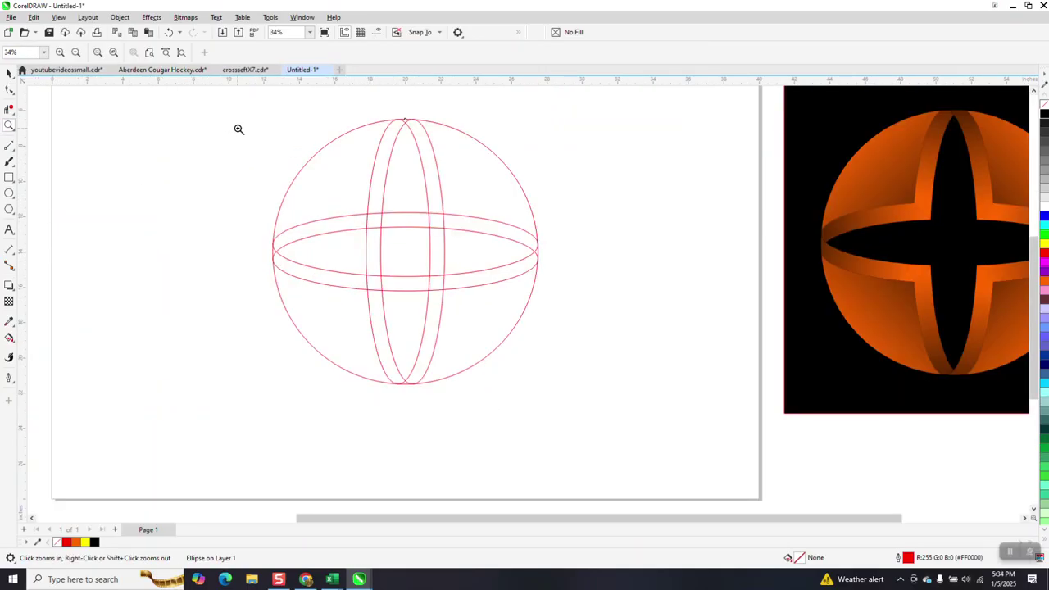
left_click_drag(631, 389, 631, 388)
scroll(388, 282, "down", 1)
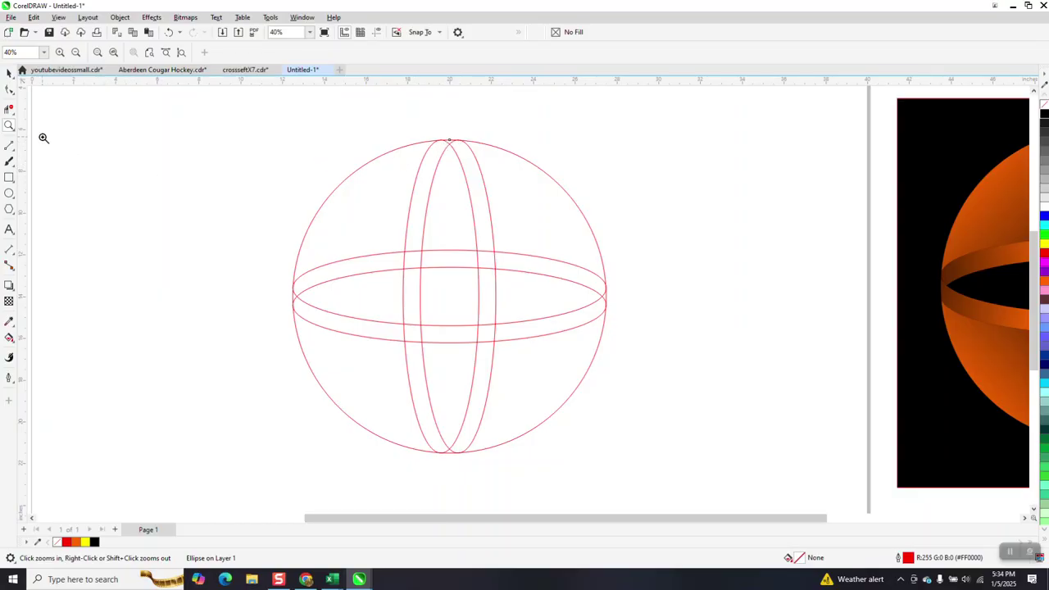
left_click_drag(373, 138, 563, 191)
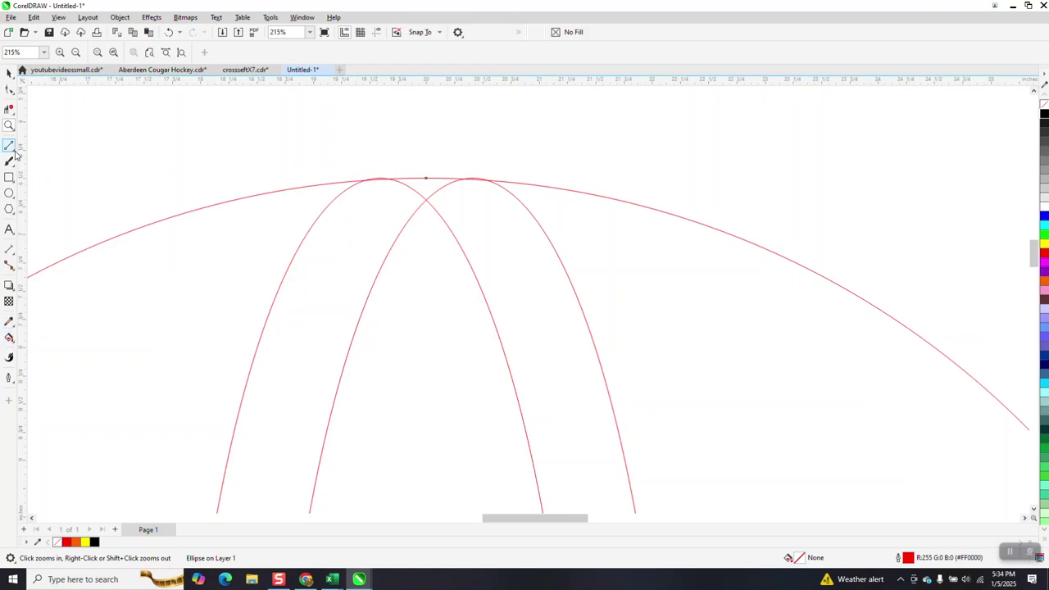
left_click(13, 113)
left_click(51, 134)
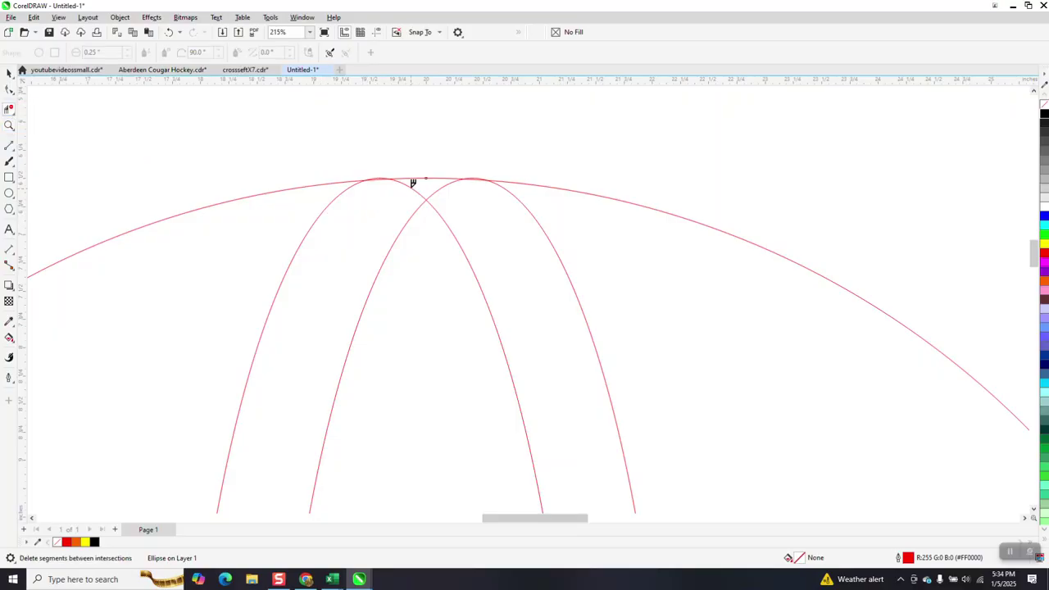
scroll(432, 171, "down", 4)
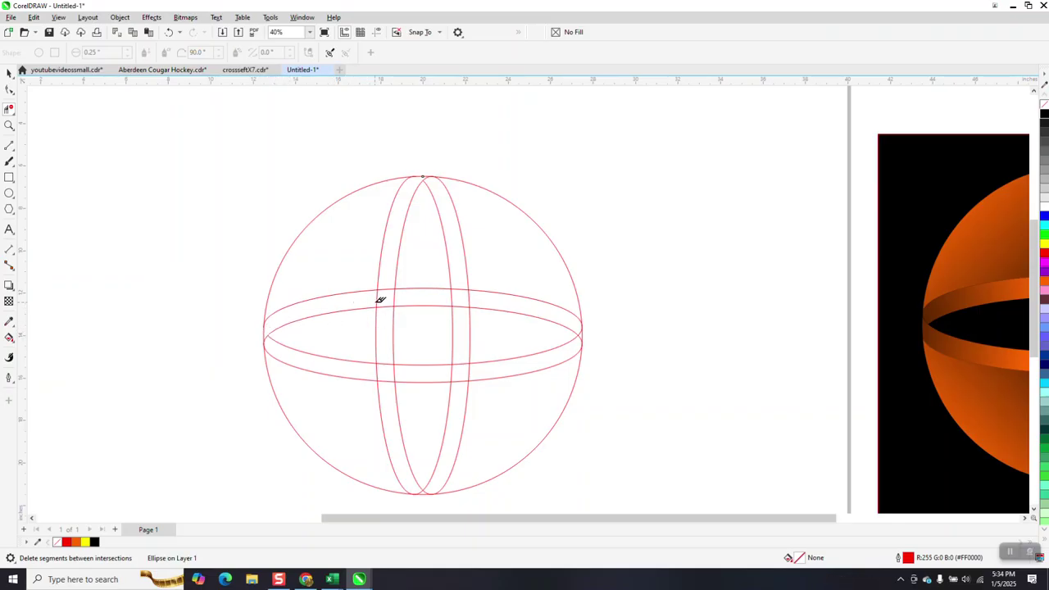
Draw a diagonal line joining the inner and outer corner intersections where the bands cross in the upper-left quadrant
key("z")
left_click_drag(339, 265, 403, 310)
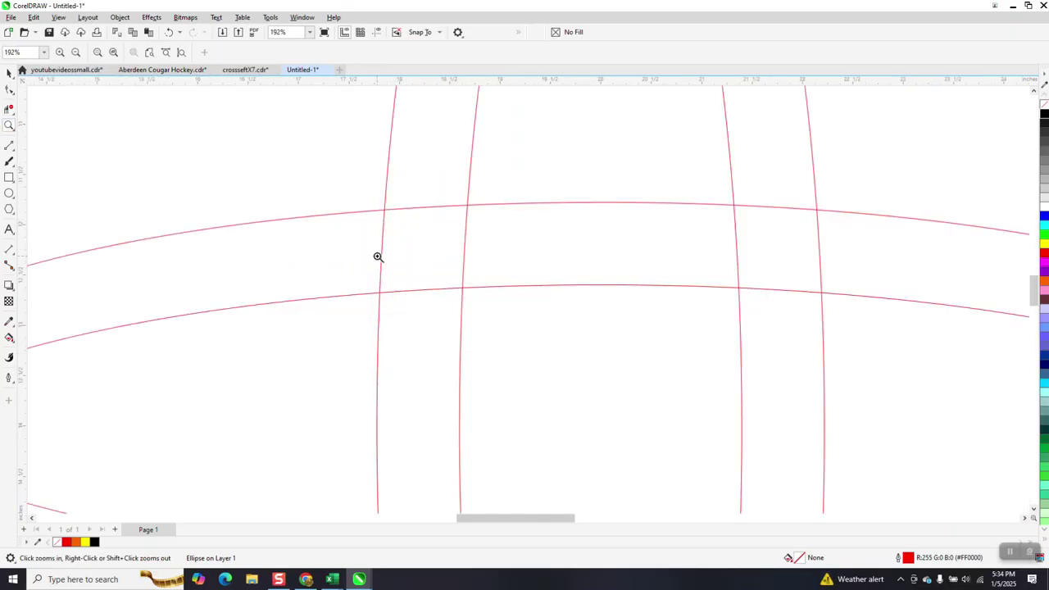
left_click(13, 152)
left_click(41, 157)
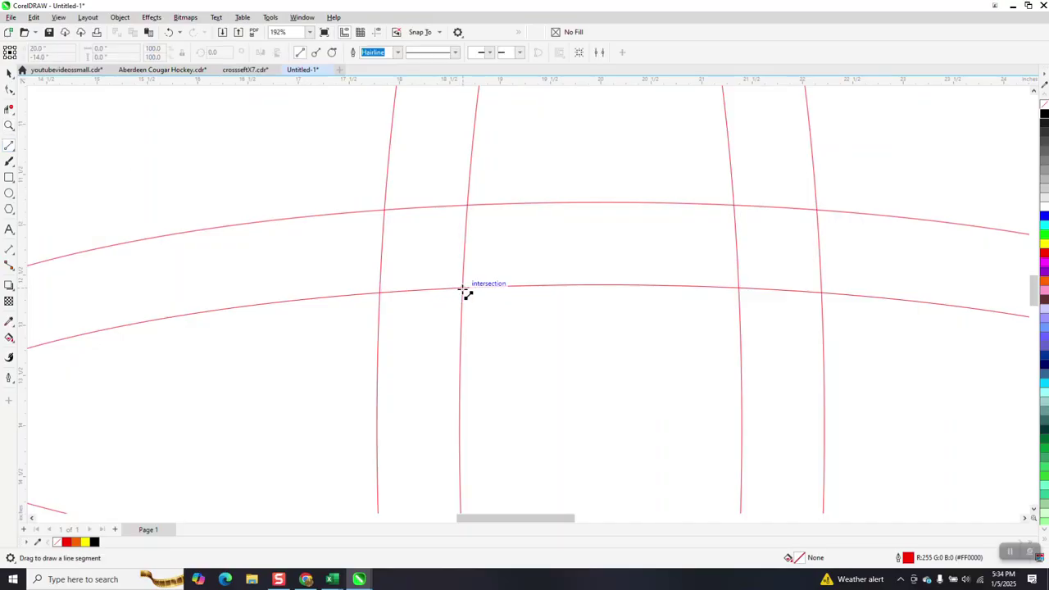
left_click_drag(462, 290, 386, 211)
scroll(370, 215, "down", 1)
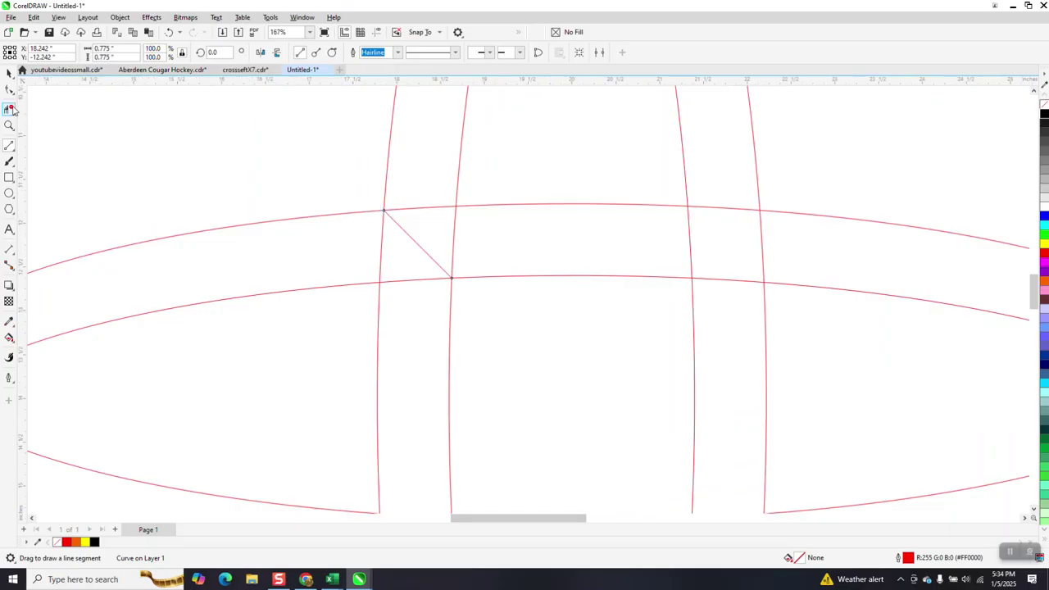
Delete the two curve segments on either side of the diagonal line at the upper-left band crossing
key("v")
left_click(429, 204)
left_click(382, 254)
scroll(426, 335, "down", 5)
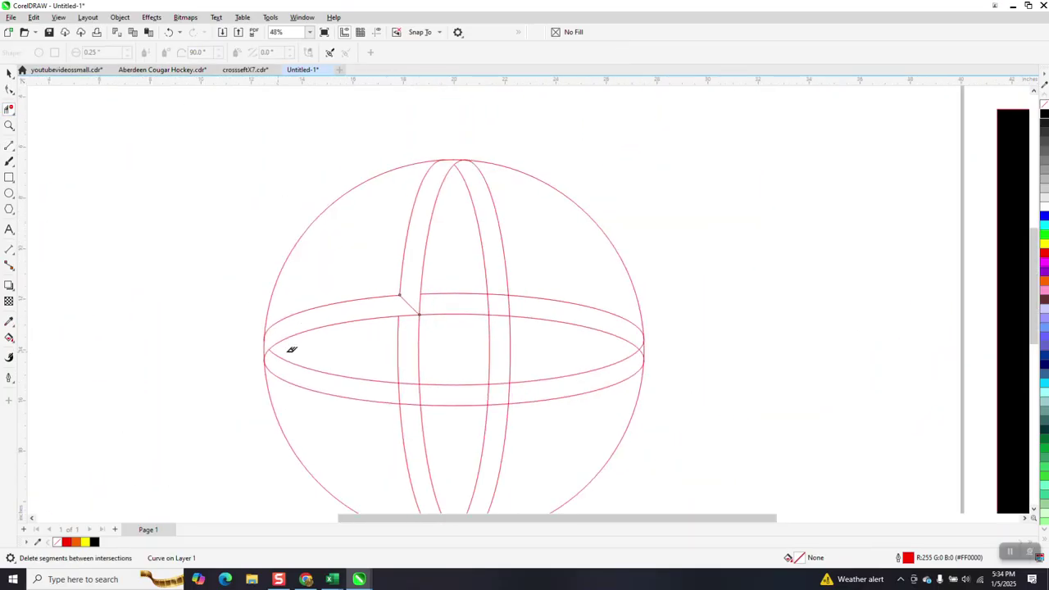
scroll(238, 275, "down", 1)
Group the circle, the trimmed ellipses and the diagonal line into one object
left_click(9, 73)
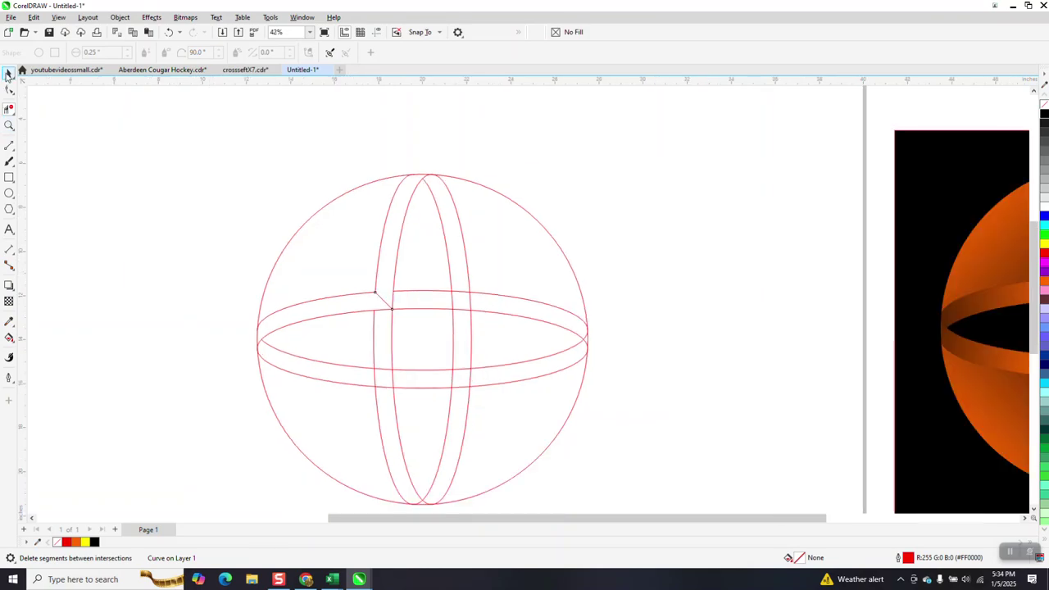
scroll(183, 149, "down", 1)
left_click_drag(197, 145, 628, 461)
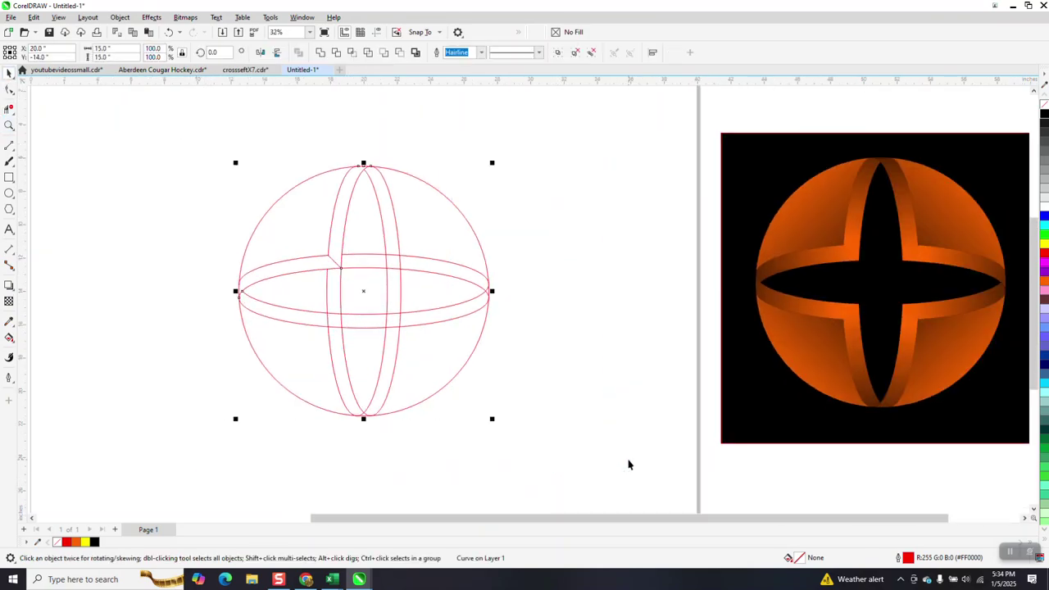
key("ctrl+g")
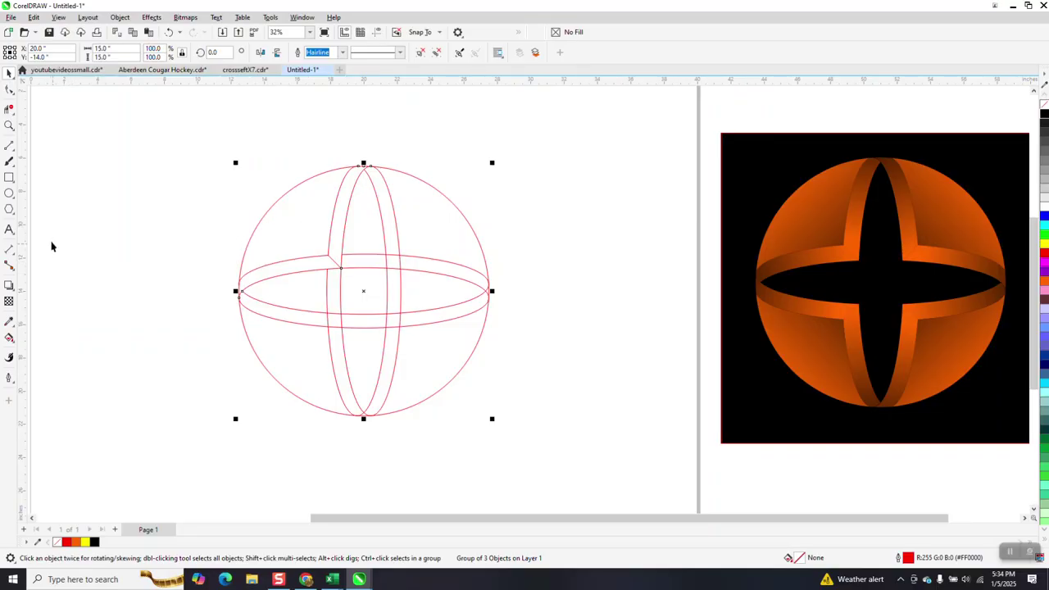
Smart Fill the upper-left quadrant's vertical band, horizontal band and outer region with cyan and no outline
left_click(9, 337)
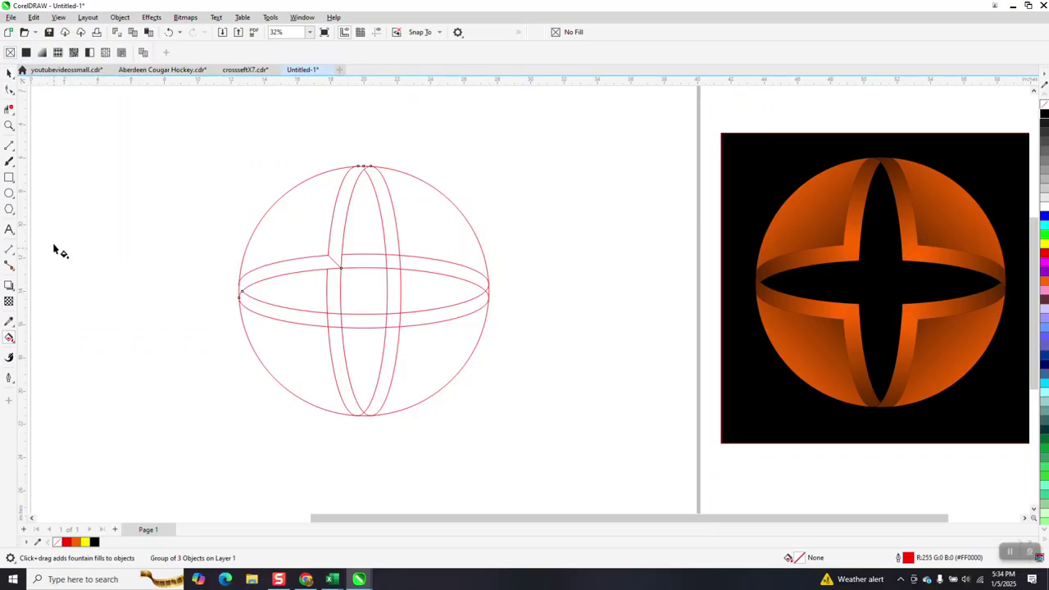
left_click(14, 342)
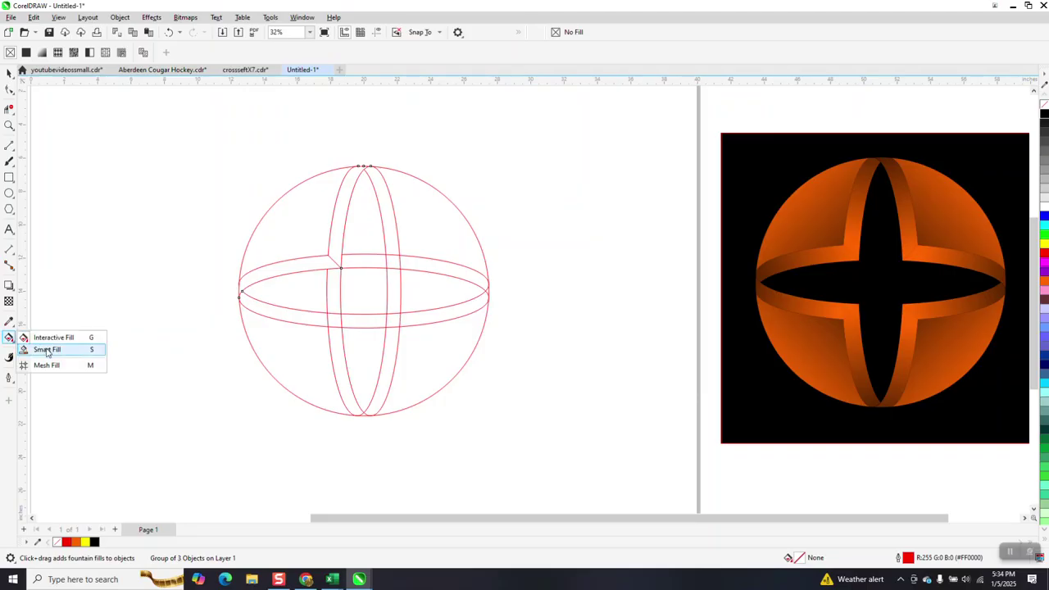
left_click(48, 350)
left_click(124, 53)
left_click(171, 121)
left_click(354, 180)
left_click(352, 175)
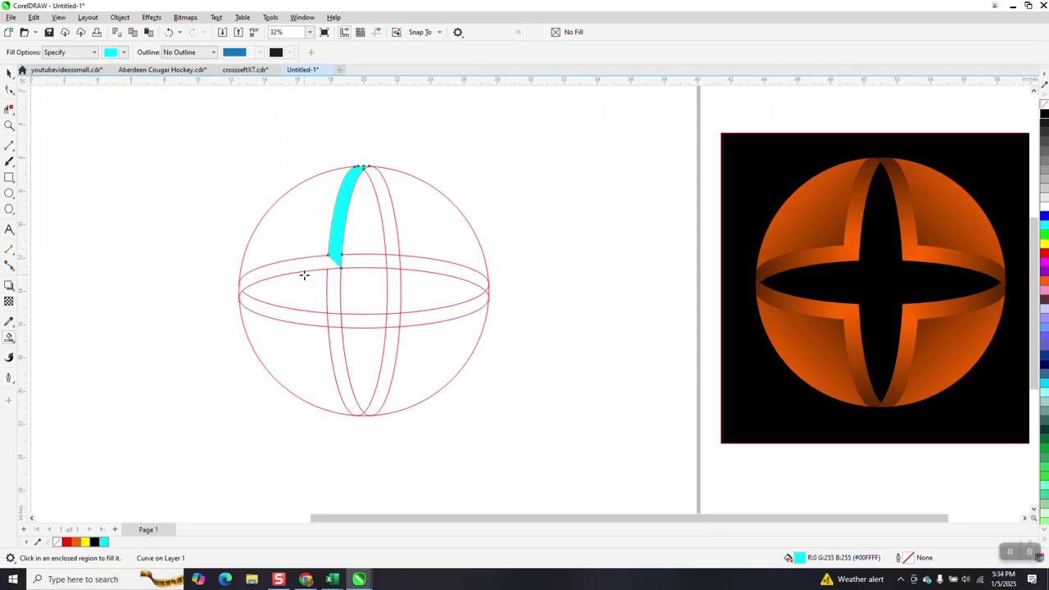
left_click(307, 272)
left_click(276, 223)
Move the red outline group 20 inches to the right, away from the cyan pieces
left_click(9, 73)
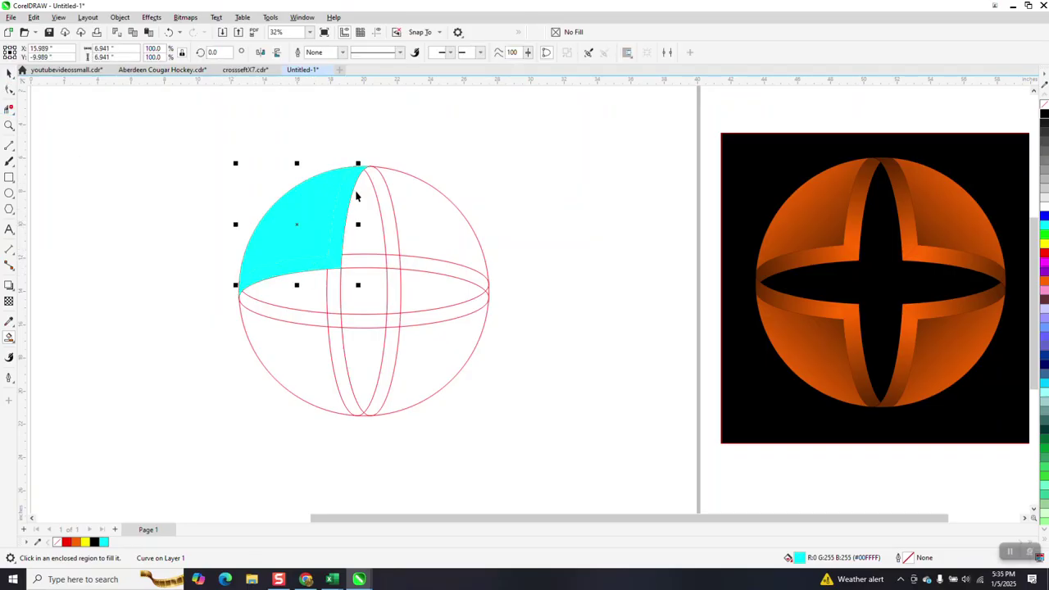
left_click(390, 204)
key("Right")
key("Right")
key("Right")
key("Right")
key("Right")
key("Right")
key("Right")
key("Right")
key("Right")
key("Right")
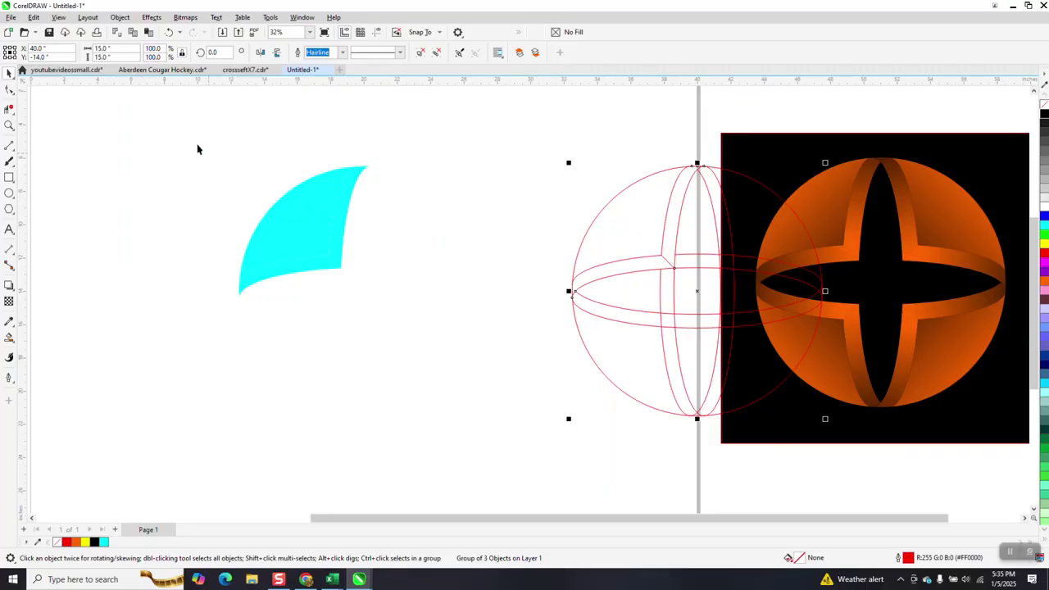
Apply a cyan-to-black fountain fill to the large outer piece, running diagonally to just beyond its inner corner
left_click_drag(196, 144, 505, 361)
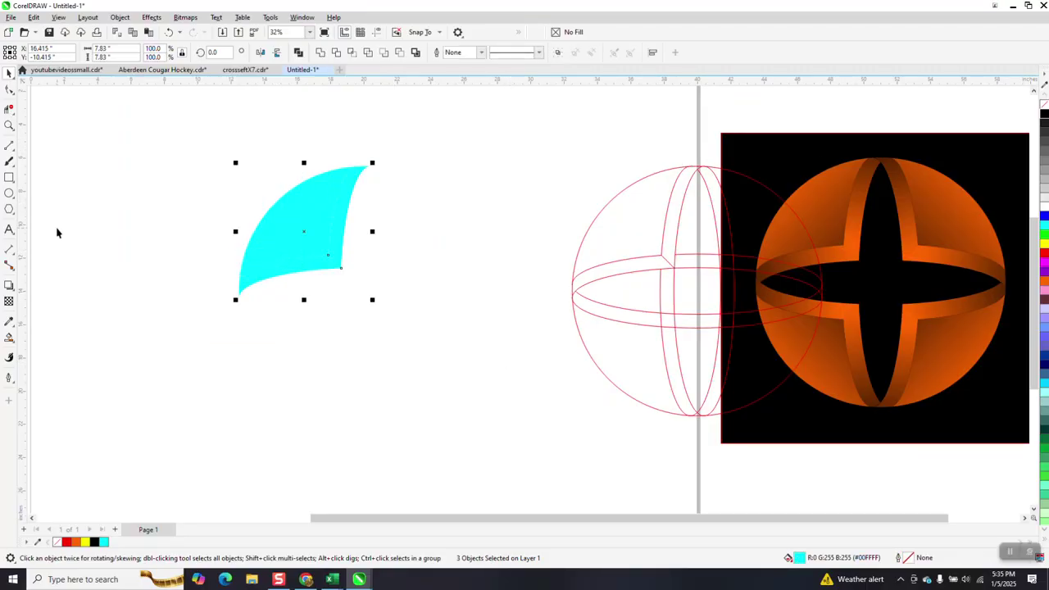
left_click(9, 124)
left_click_drag(154, 132, 452, 332)
left_click(9, 72)
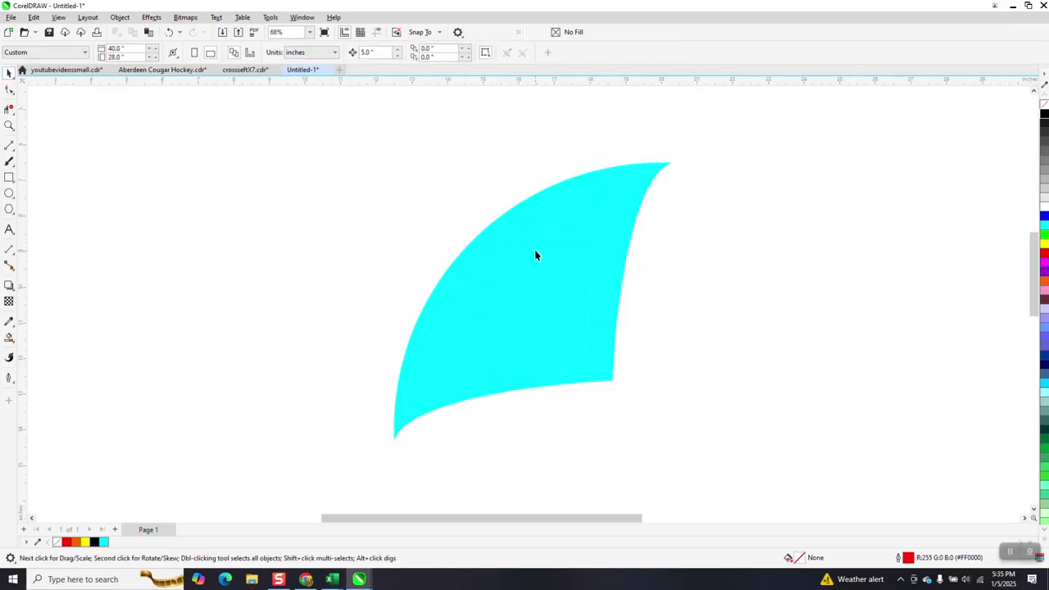
left_click(496, 250)
left_click(14, 342)
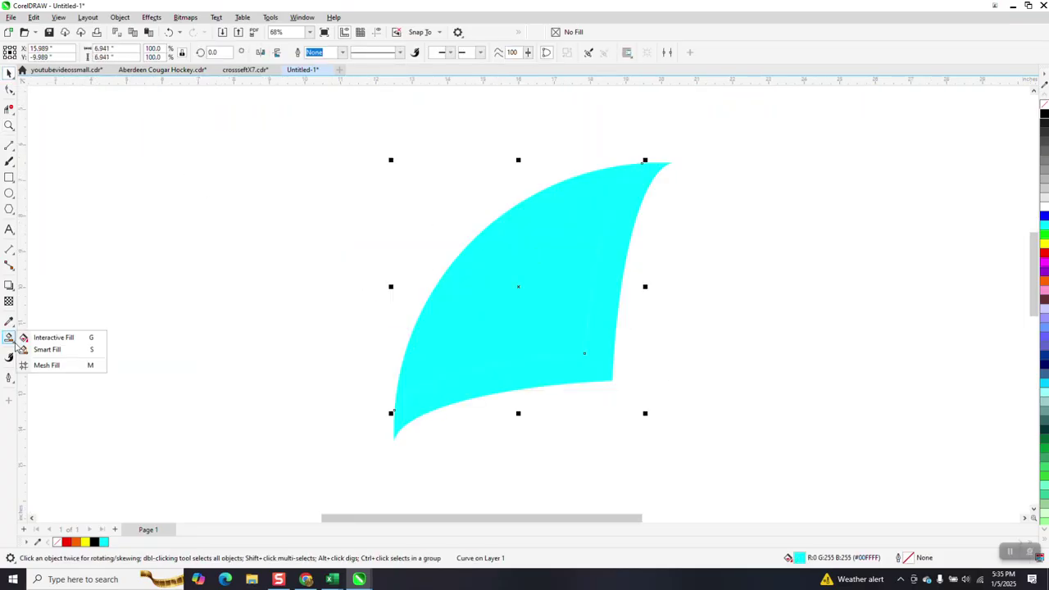
left_click(52, 348)
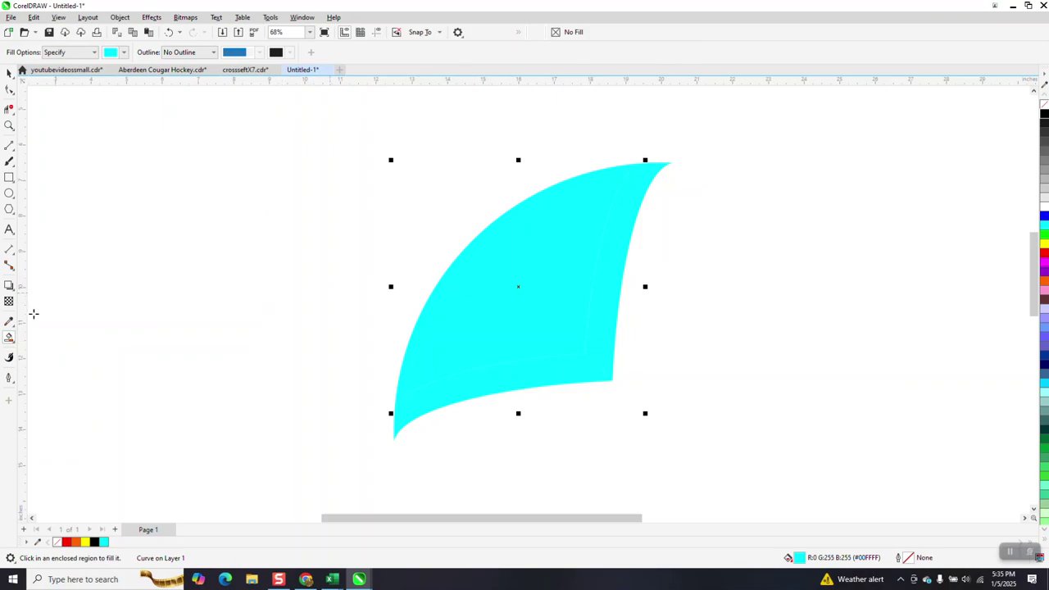
left_click(14, 347)
left_click(47, 337)
left_click_drag(468, 262, 590, 359)
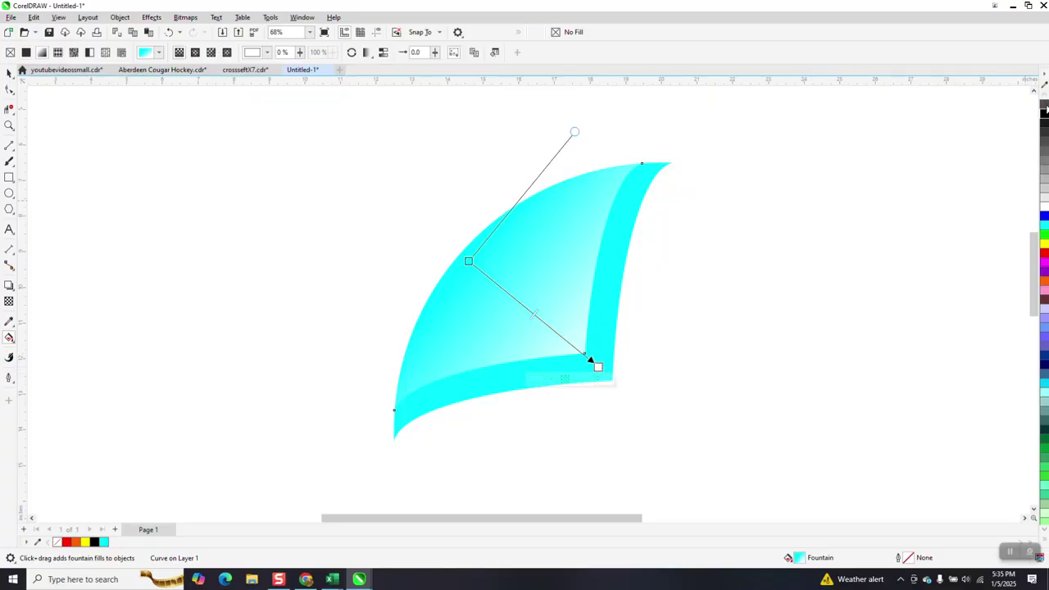
left_click_drag(598, 365, 645, 403)
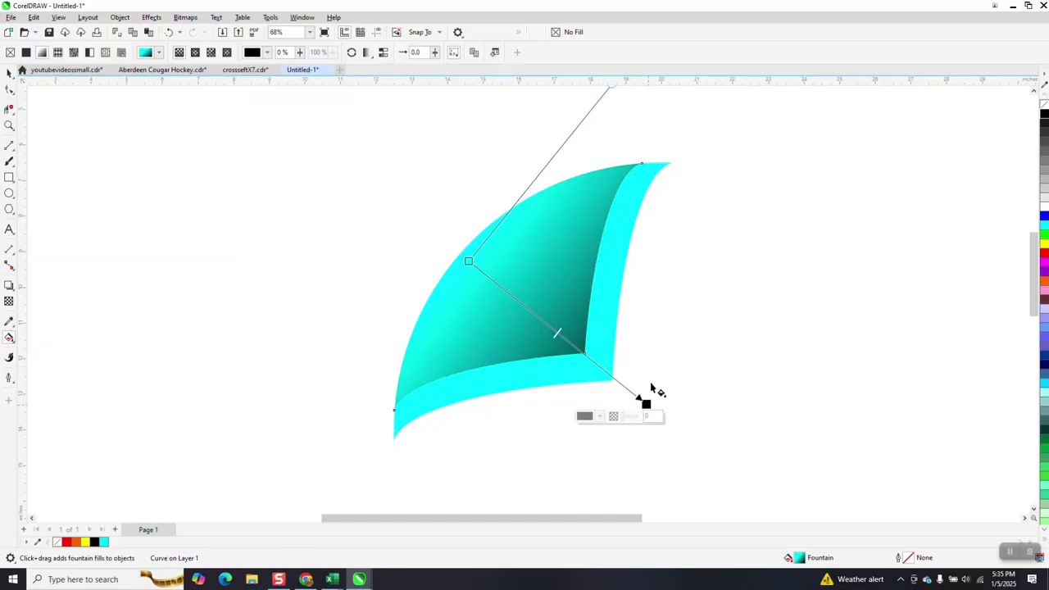
Apply a cyan-to-black fountain fill to the vertical band, running from its lower corner to beyond its upper tip
left_click(613, 284)
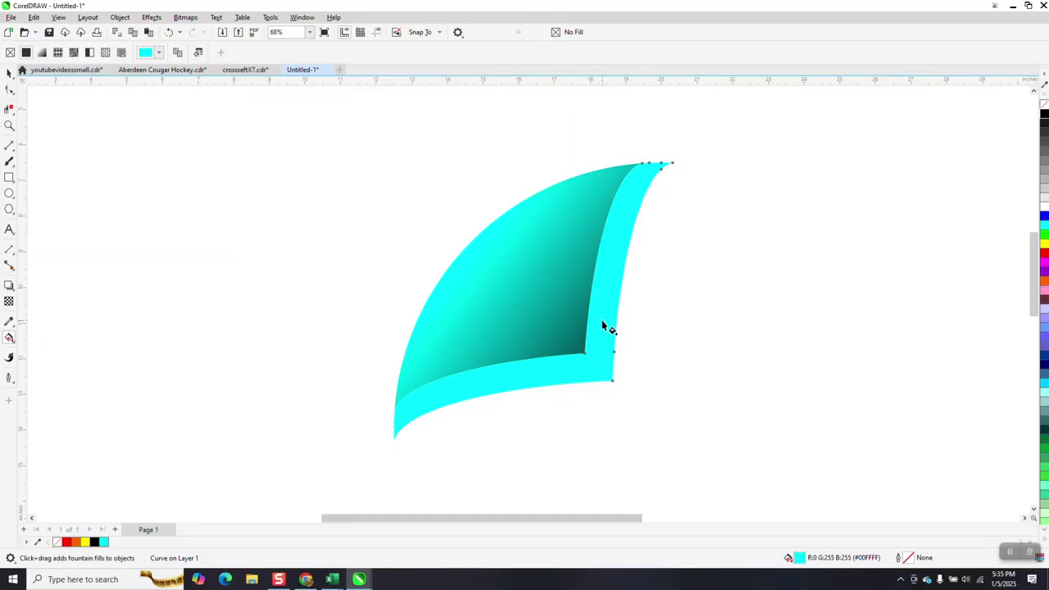
left_click_drag(592, 342, 648, 163)
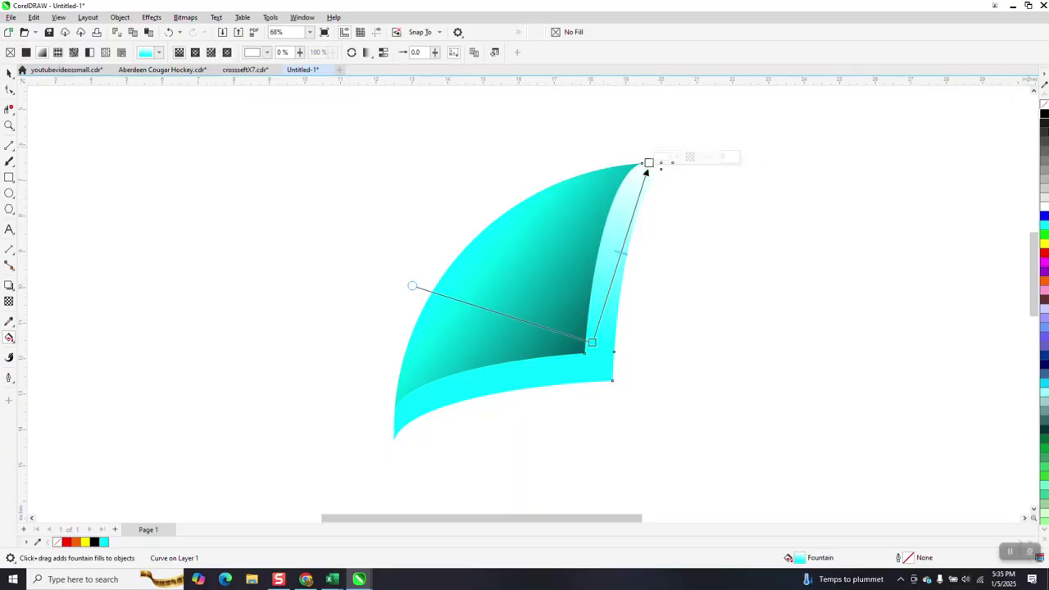
left_click_drag(1044, 114, 661, 110)
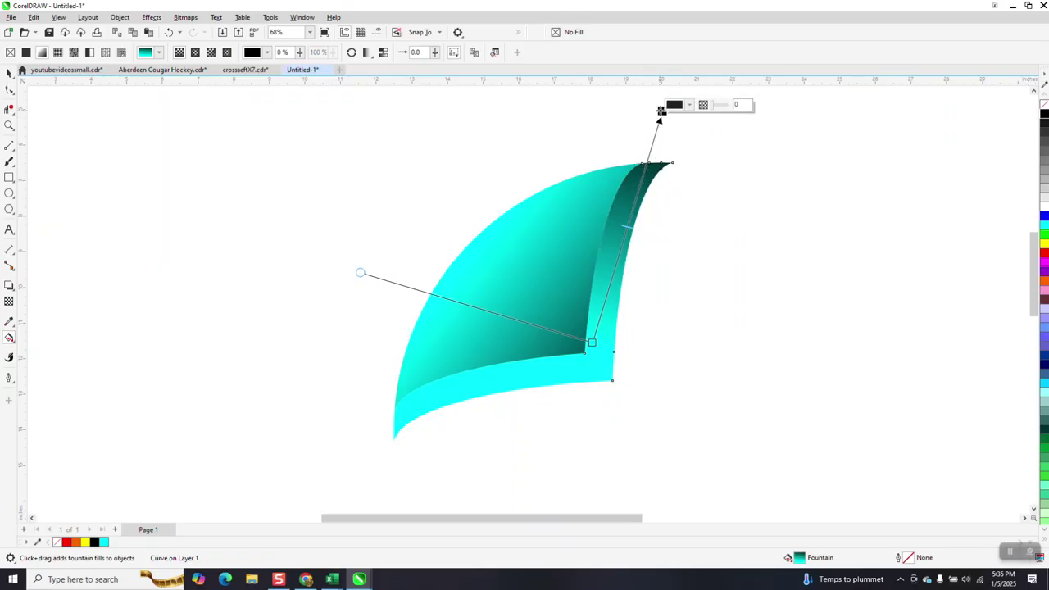
Extend the vertical band's fountain fill farther past its upper tip, and apply a cyan-to-black fill along the horizontal band to beyond its outer tip
left_click_drag(663, 110, 668, 95)
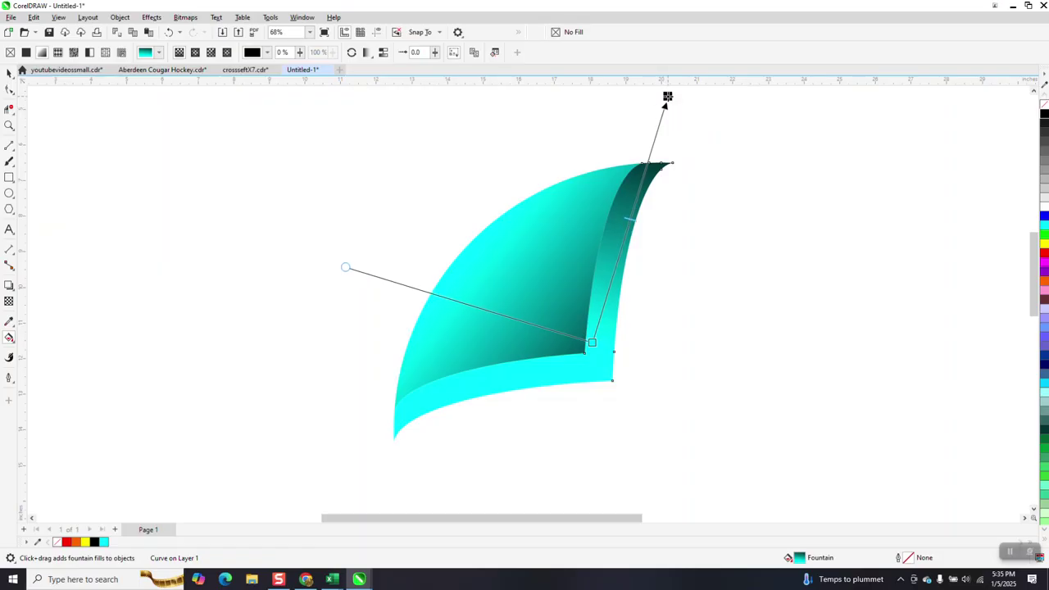
left_click(543, 382)
left_click_drag(591, 369, 357, 426)
left_click_drag(814, 222, 350, 437)
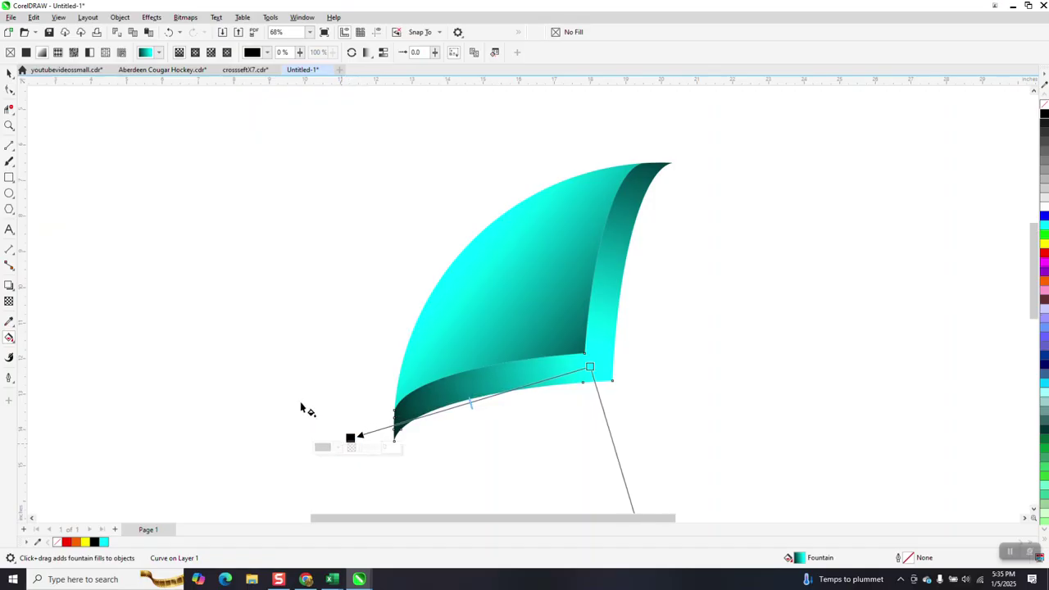
Group the three cyan pieces and move the group's rotation centre to the intersection of the guidelines
scroll(302, 408, "down", 3)
left_click(10, 72)
left_click_drag(330, 320, 599, 429)
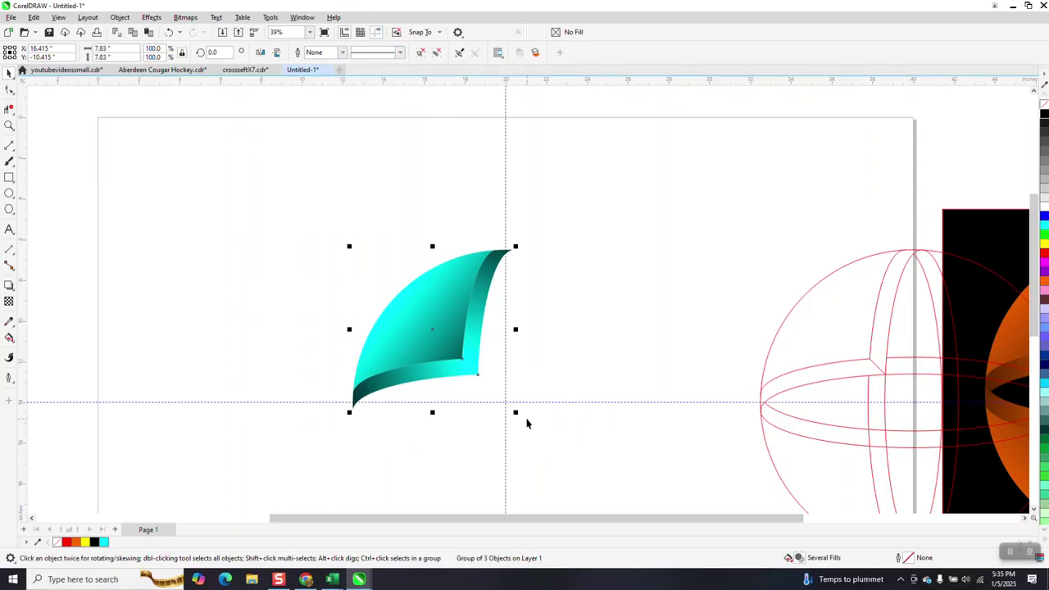
left_click(436, 328)
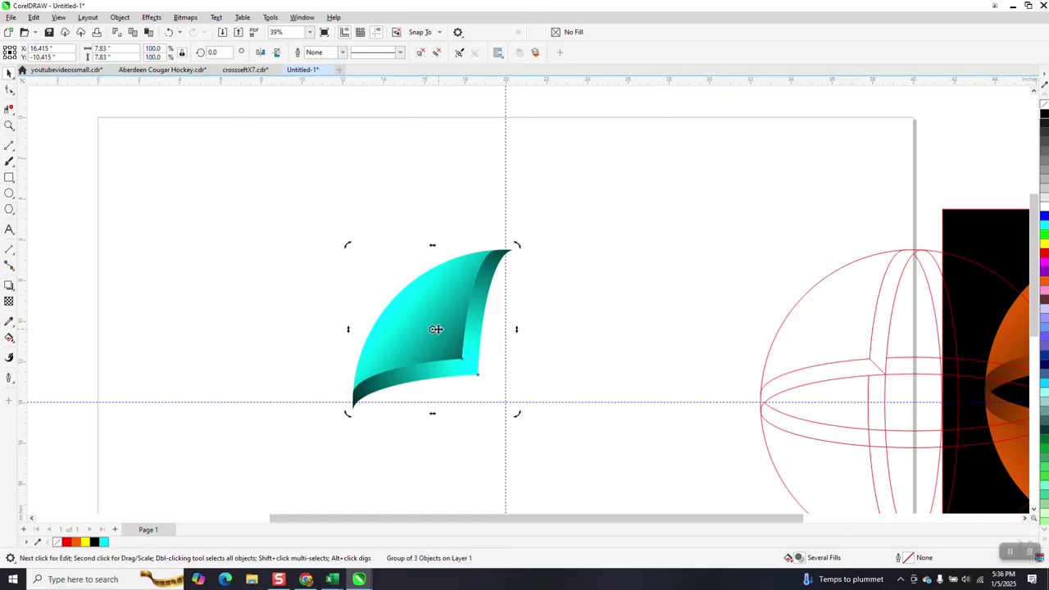
mouse_move(434, 328)
left_mouse_down()
mouse_move(487, 368)
mouse_move(506, 401)
left_mouse_up()
Rotate a duplicate of the cyan group by 90 degrees about the guideline intersection, and repeat it twice to complete the circle
left_click(448, 336)
left_click(448, 336)
type("90")
key("Return")
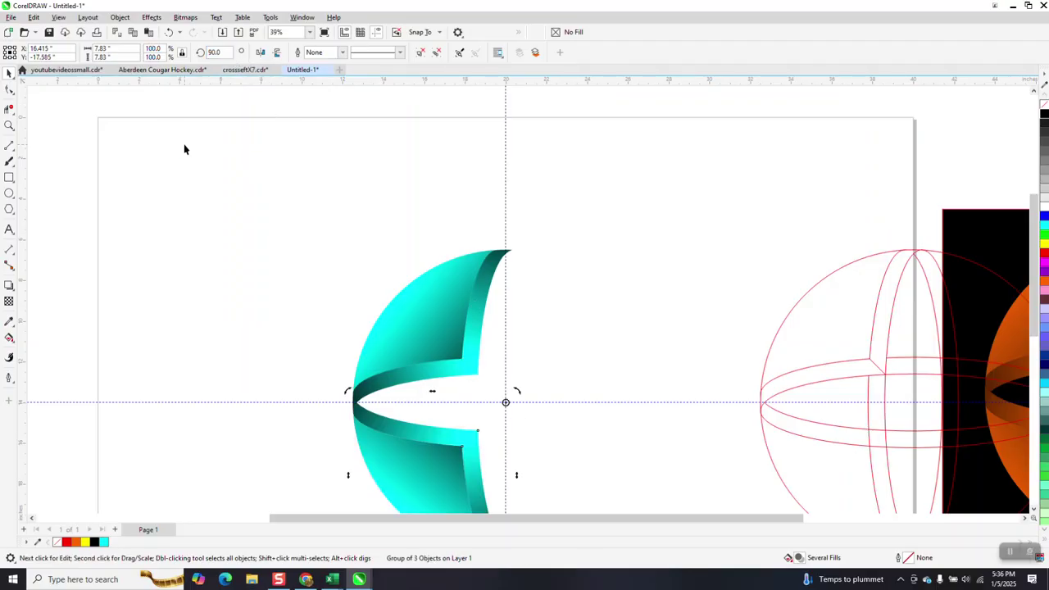
key("ctrl+r")
key("ctrl+r")
scroll(197, 144, "down", 1)
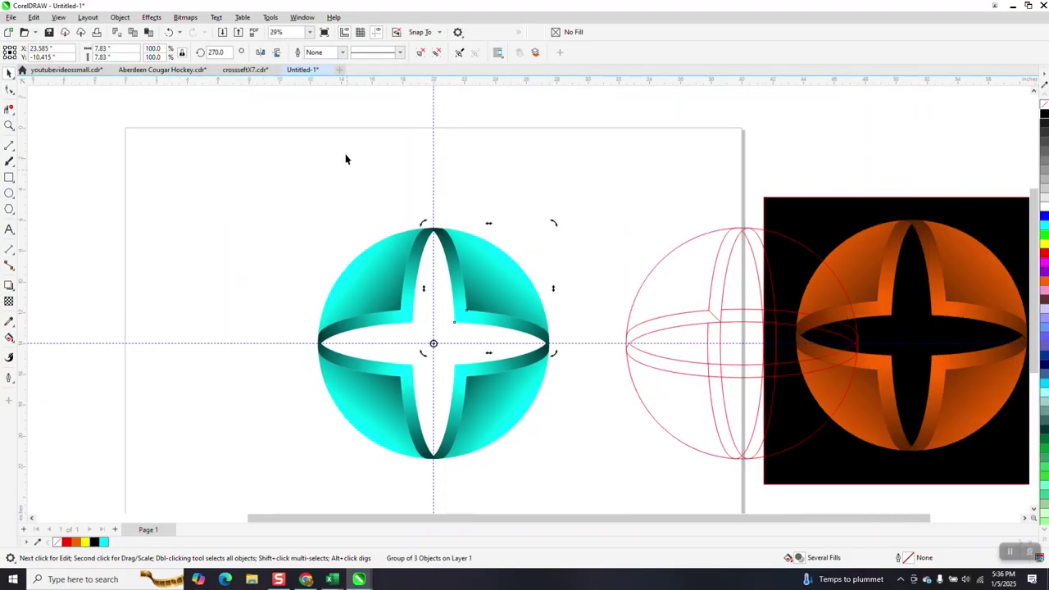
Draw a black-filled rectangle about 18.3 by 17.9 inches around the cyan circle and send it to the back
left_click(9, 177)
left_click_drag(292, 204, 579, 485)
left_click(1044, 115)
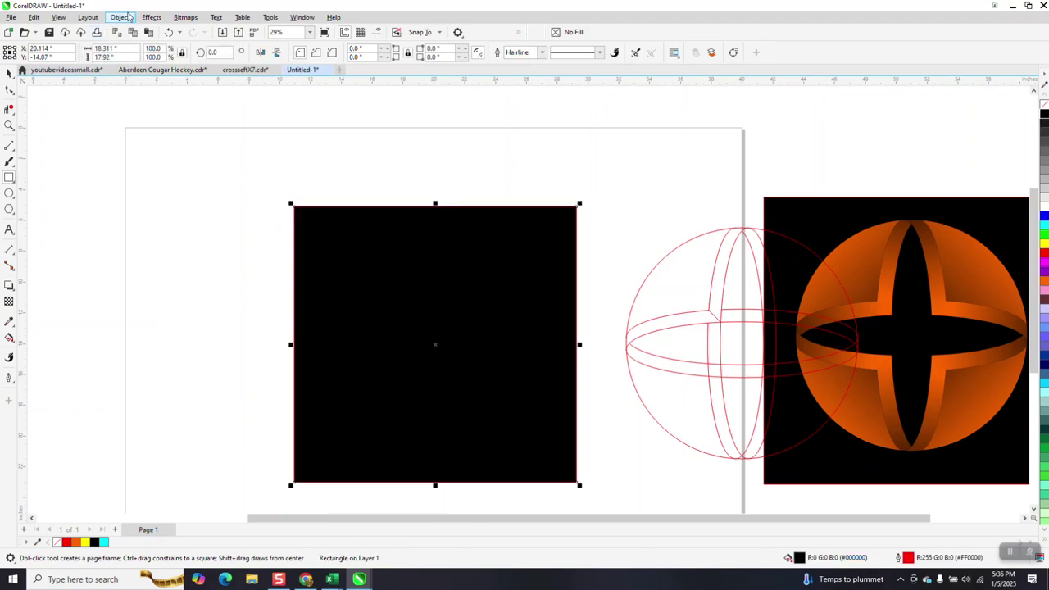
left_click(131, 20)
mouse_move(164, 194)
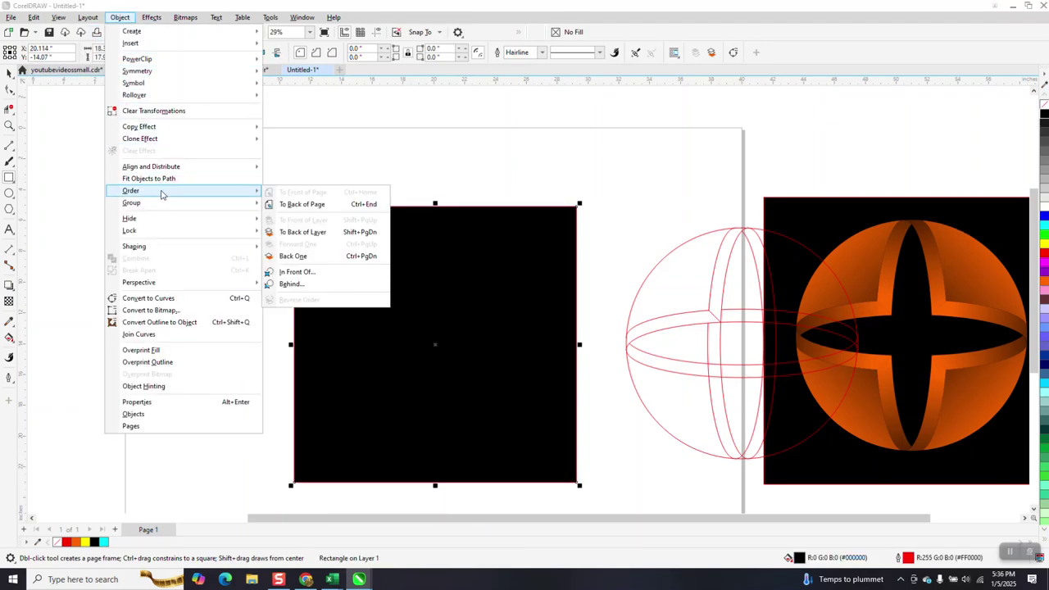
left_click(283, 211)
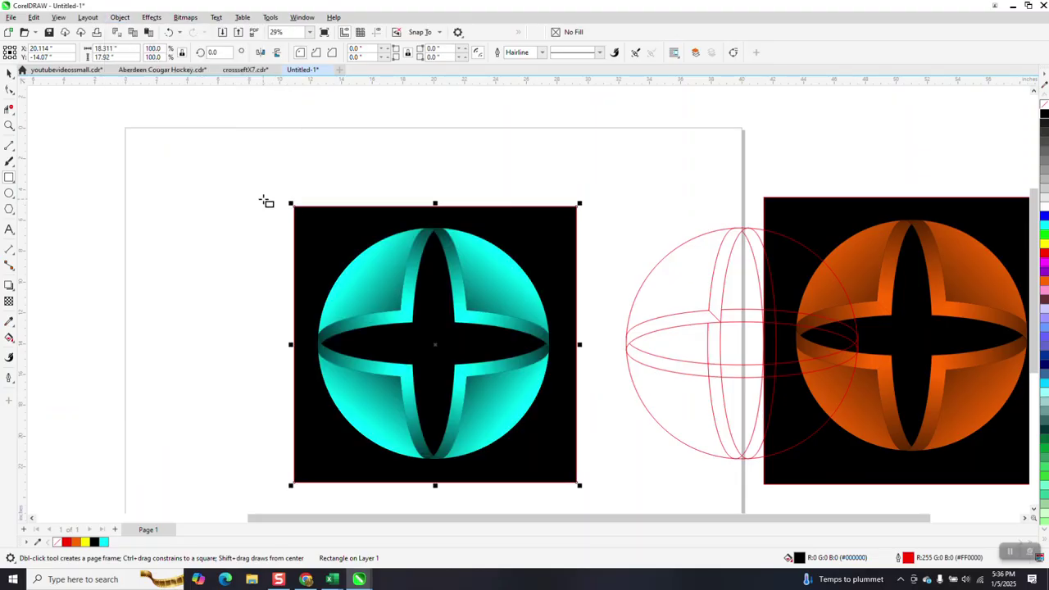
left_click(9, 125)
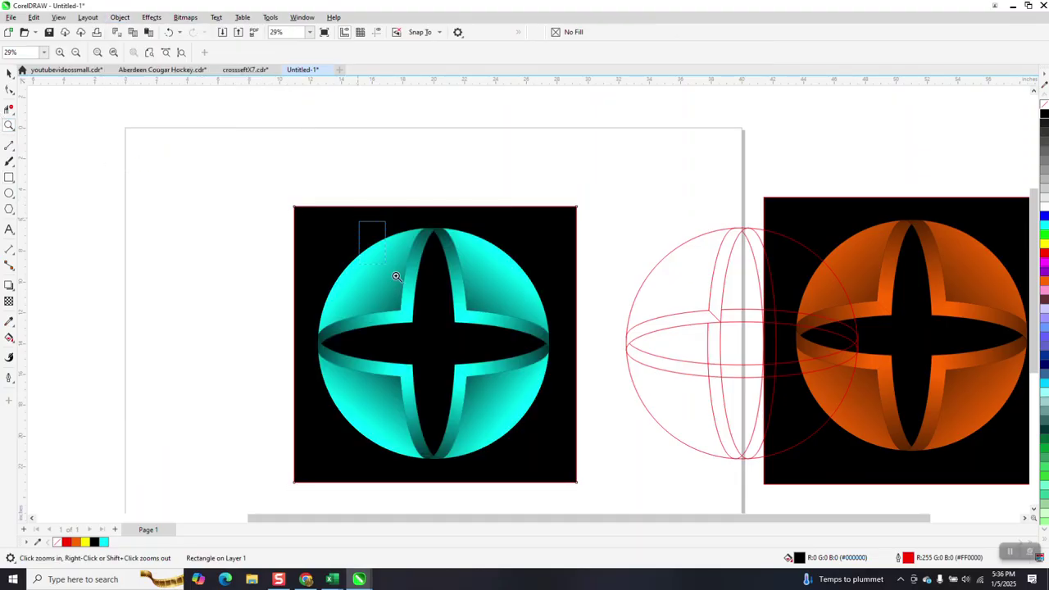
left_click_drag(357, 222, 590, 377)
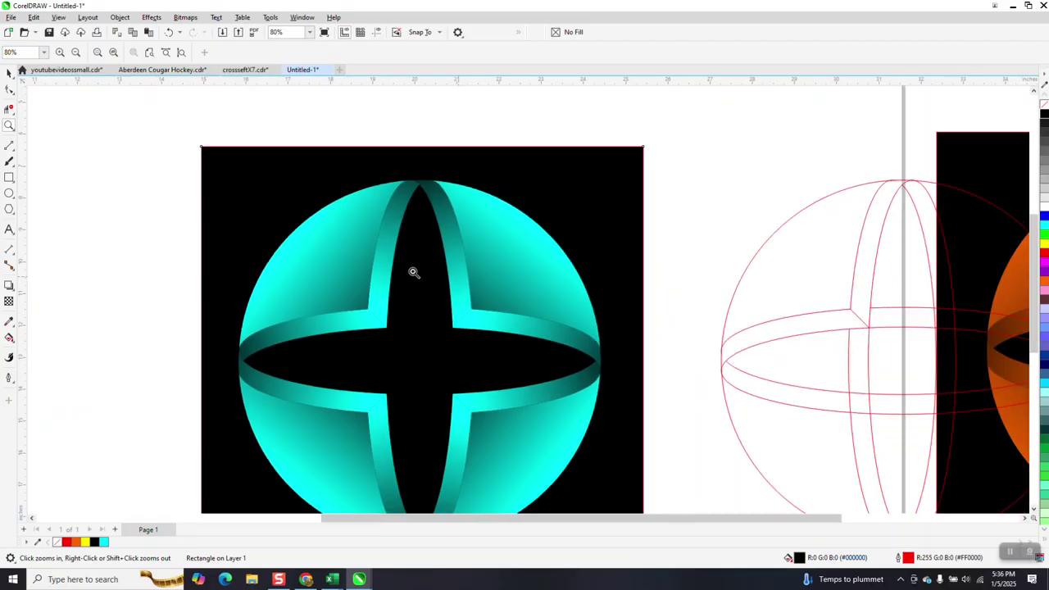
right_click(411, 270)
right_click(407, 263)
right_click(404, 267)
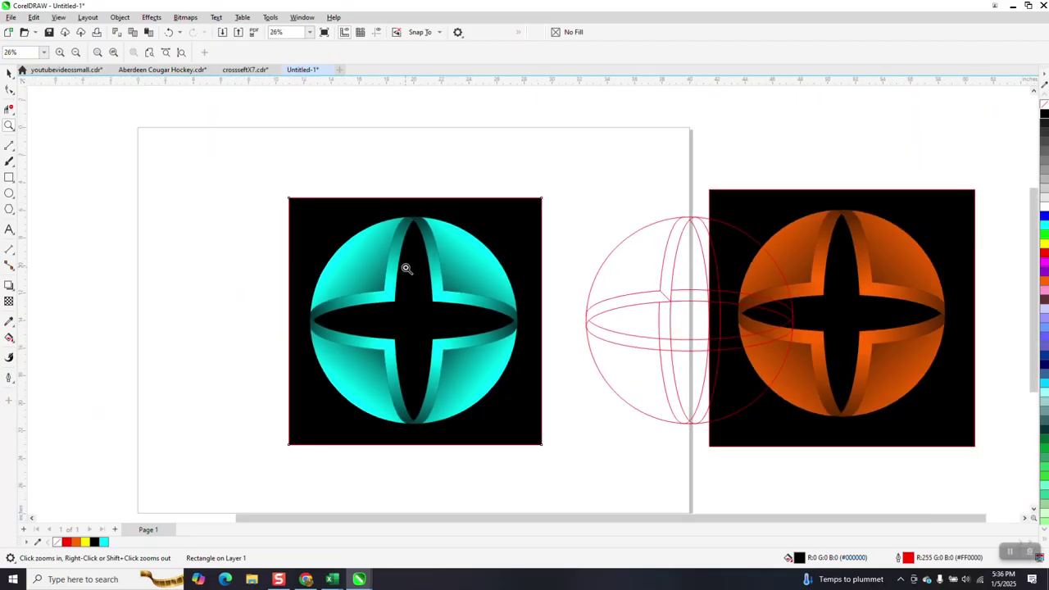